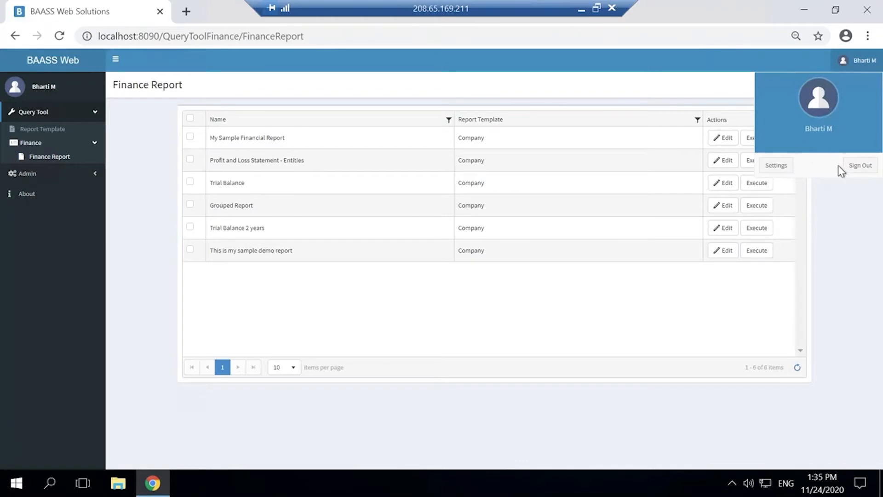
# Enlarge the page view and open the Report Template list.
pyautogui.click(661, 95)
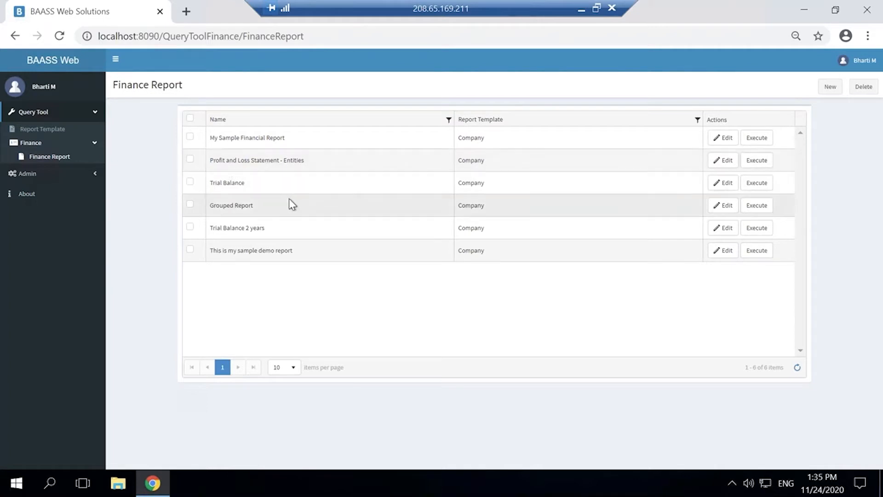
pyautogui.hotkey('ctrl', '+')
pyautogui.hotkey('ctrl', '+')
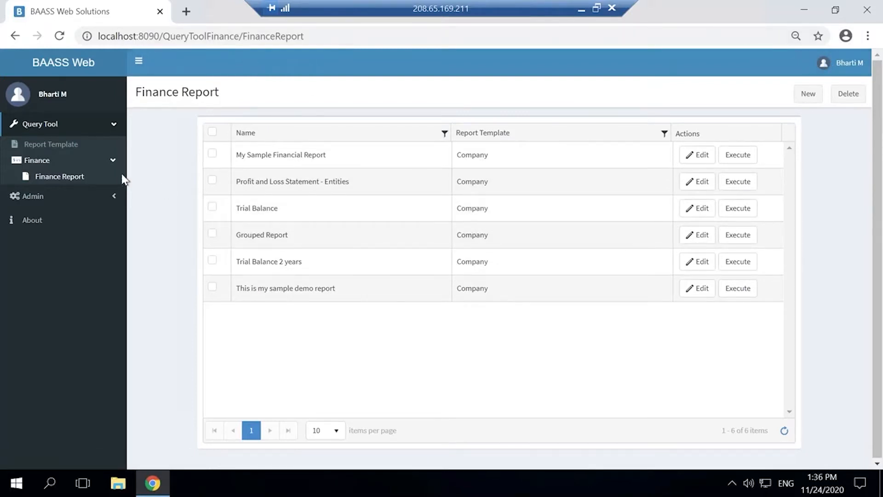
pyautogui.click(67, 148)
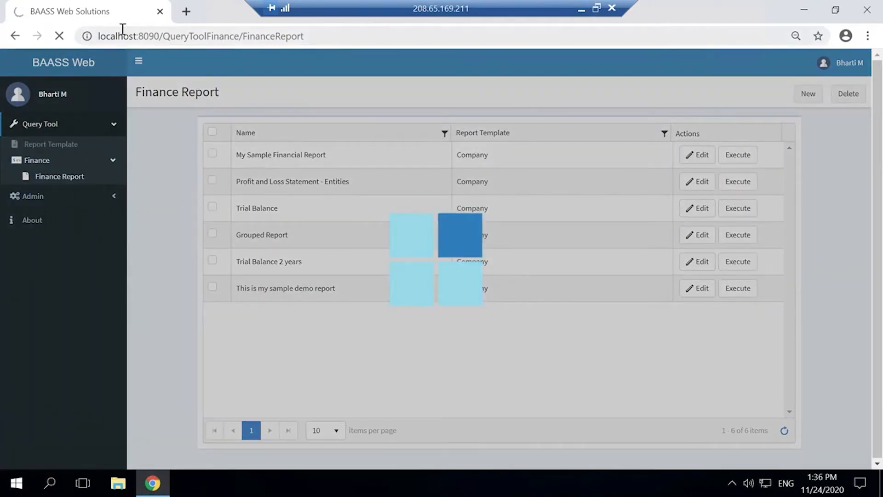
pyautogui.click(41, 148)
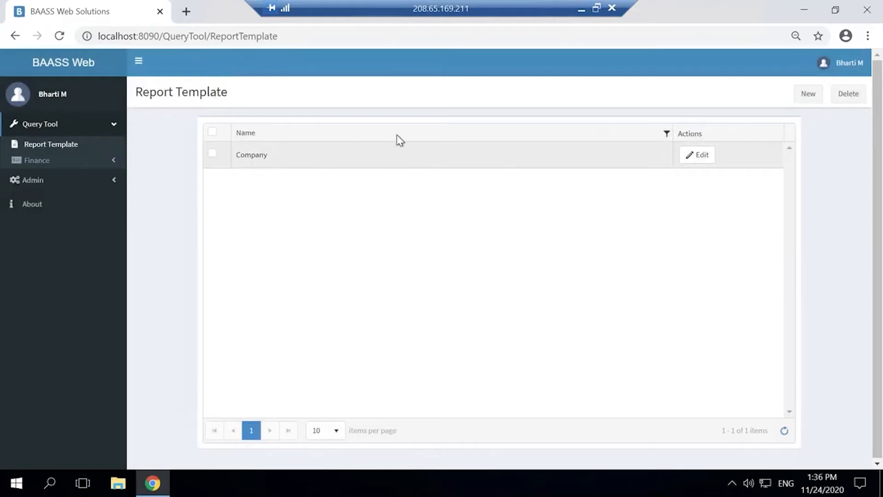
# Open the Company report template, examine its header and footer, and leave it without saving.
pyautogui.click(697, 157)
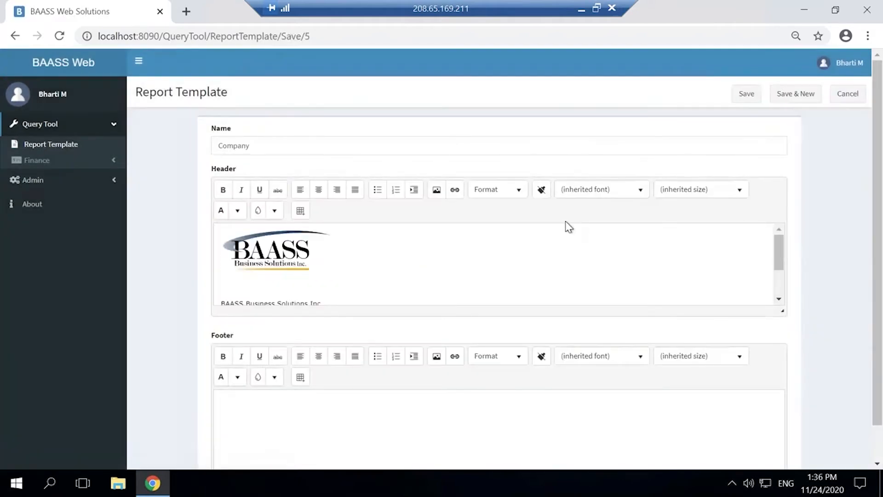
pyautogui.click(352, 266)
pyautogui.scroll(-2, 285, 262)
pyautogui.scroll(2, 456, 292)
pyautogui.click(847, 98)
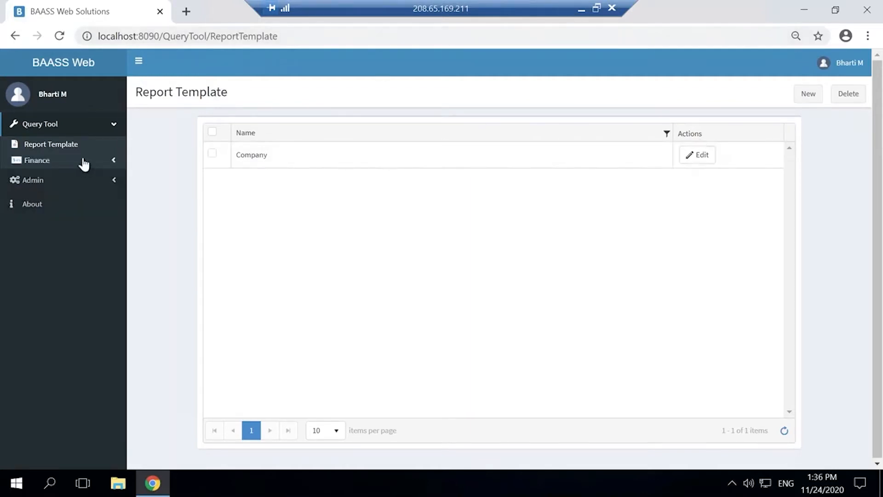
# Go to the finance reports and open My Sample Financial Report for editing.
pyautogui.click(59, 161)
pyautogui.click(57, 180)
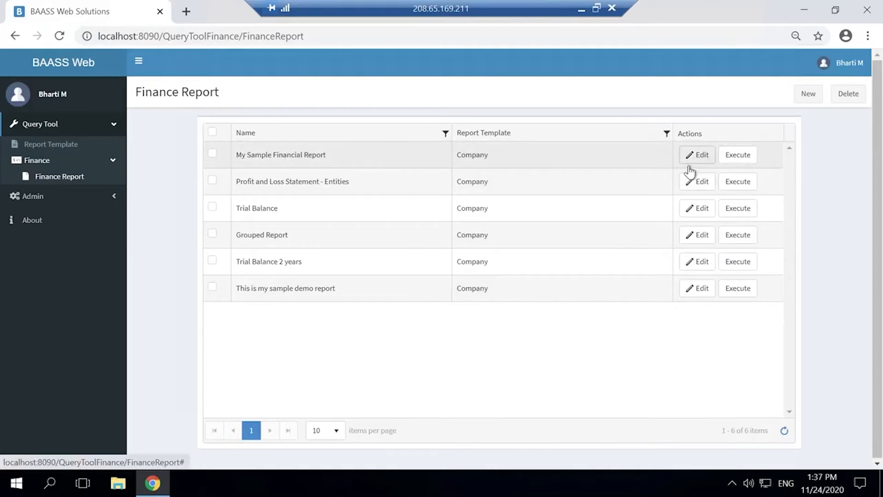
pyautogui.click(703, 155)
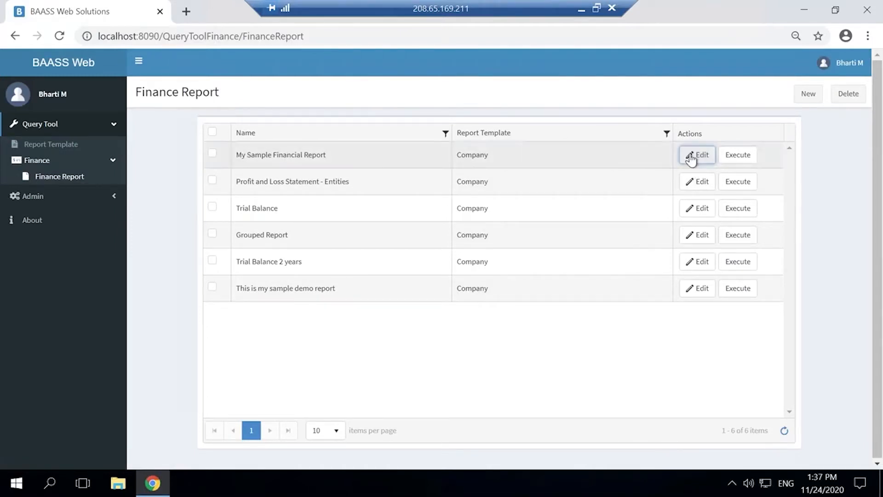
pyautogui.click(696, 154)
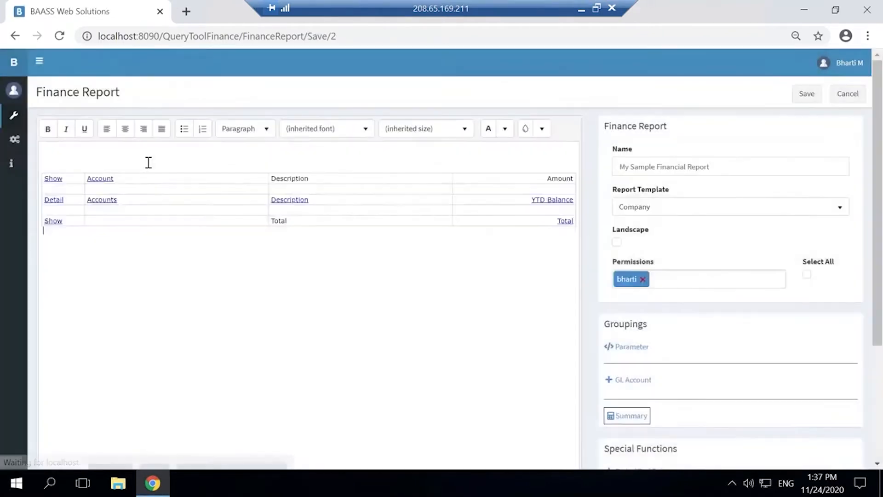
# Write the line "This is my sample financial report" above the report table.
pyautogui.click(170, 165)
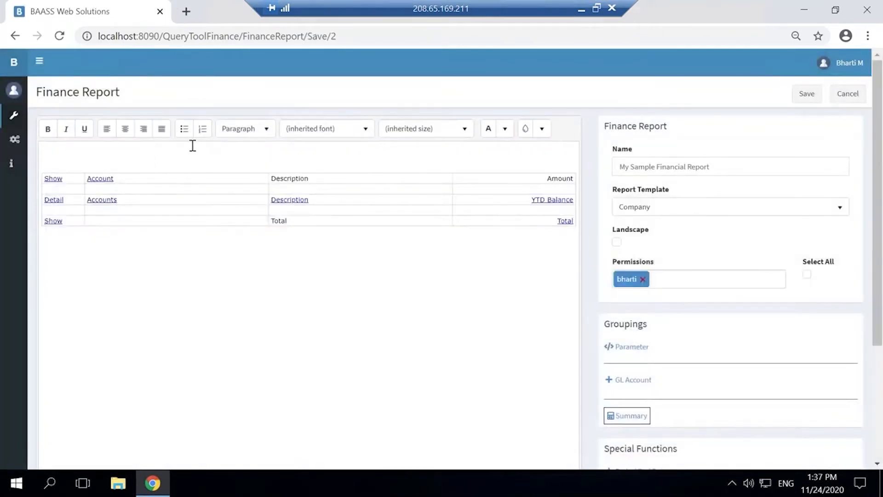
pyautogui.press('Return')
pyautogui.press('Return')
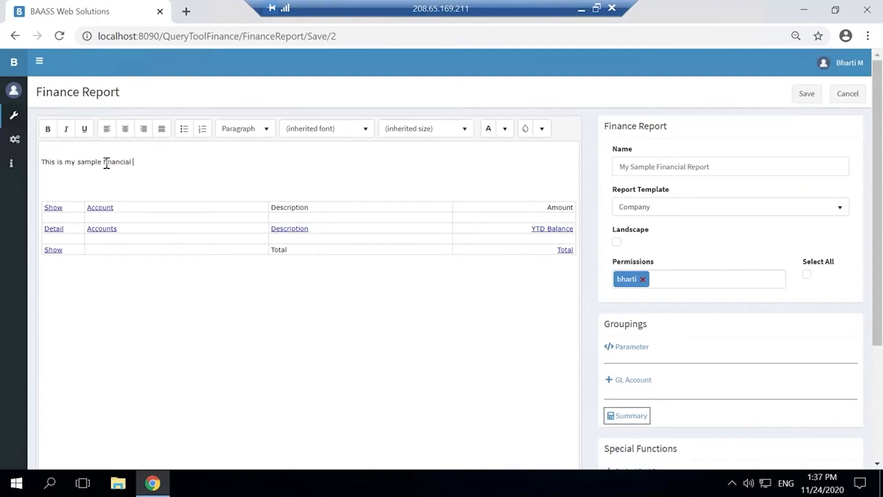
# Cut the typed title line and try to paste it back into the report body.
pyautogui.tripleClick(106, 164)
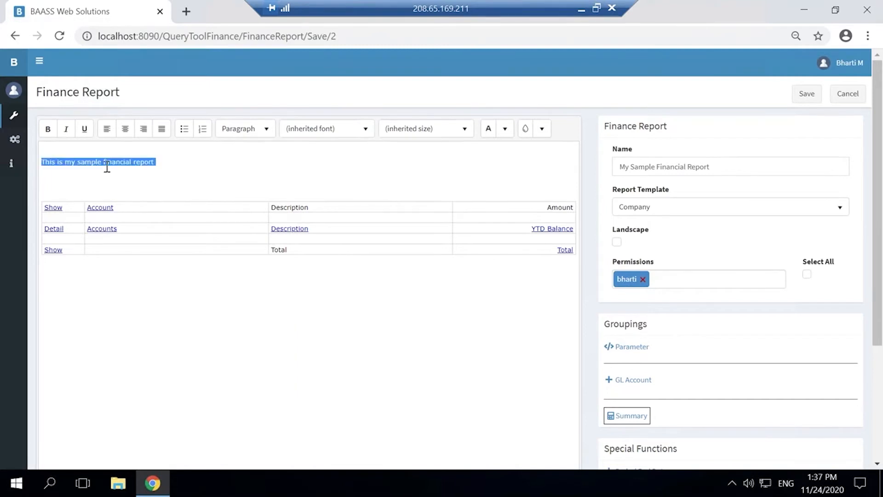
pyautogui.click(123, 170)
pyautogui.moveTo(163, 162); pyautogui.dragTo(91, 178)
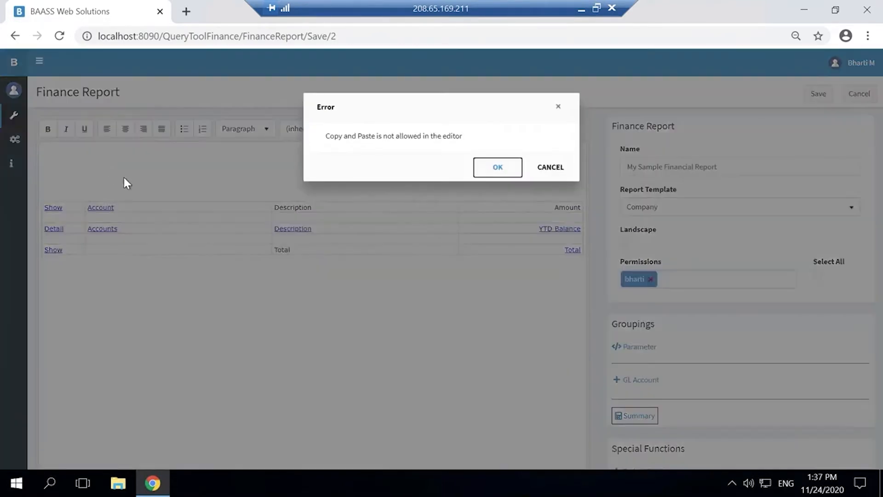
pyautogui.click(570, 169)
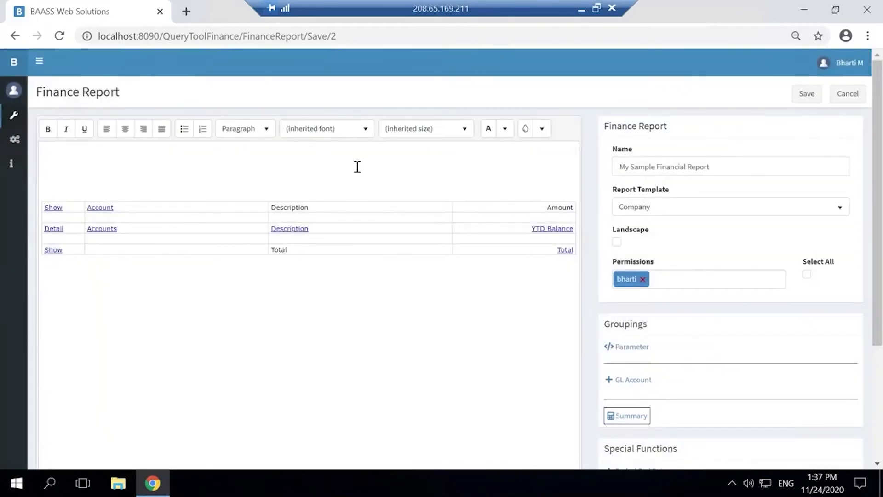
pyautogui.hotkey('ctrl', 'v')
pyautogui.click(553, 166)
# Enter the title "this is my sample report" above the table, in bold and centered.
pyautogui.press('Return')
pyautogui.write('this is my sample report')
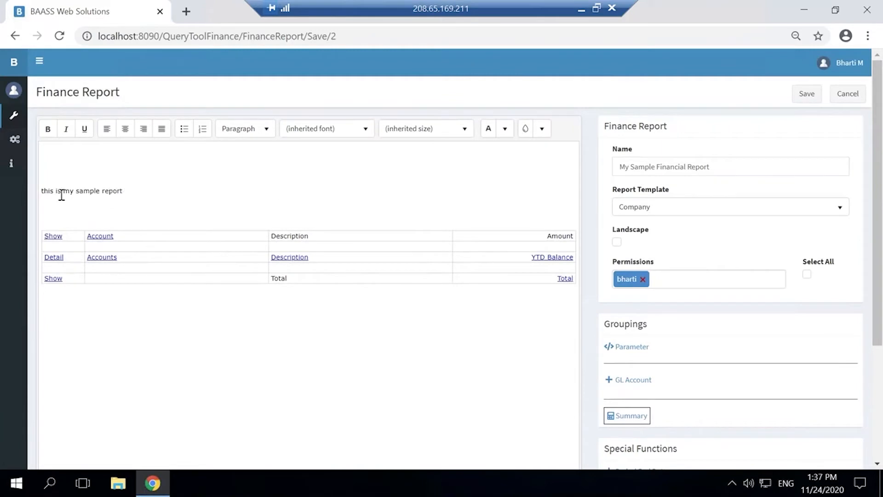
pyautogui.moveTo(128, 191); pyautogui.dragTo(41, 191)
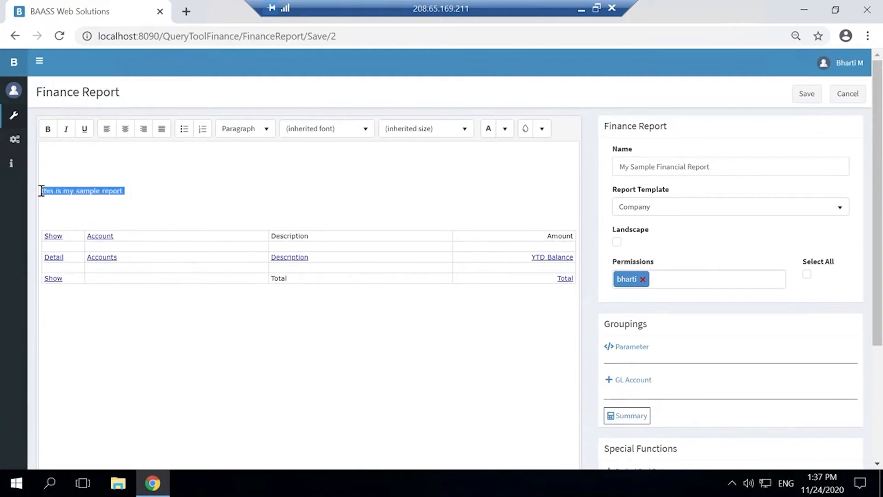
pyautogui.click(48, 128)
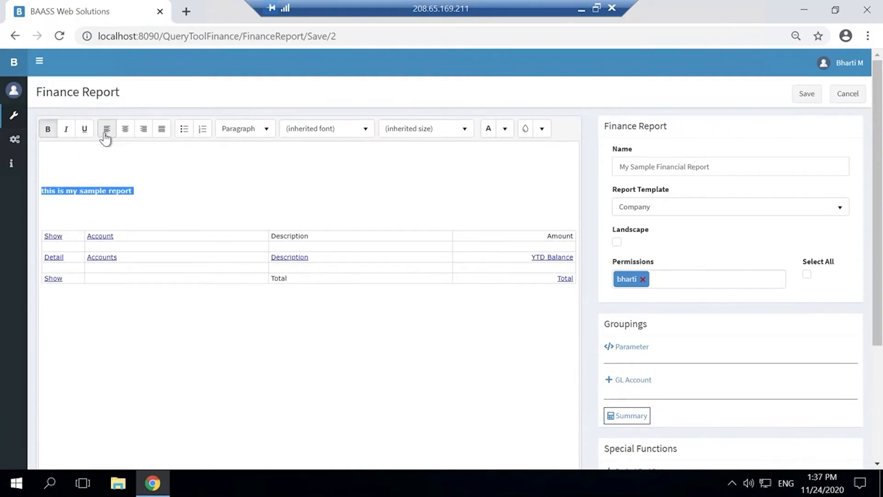
pyautogui.click(130, 133)
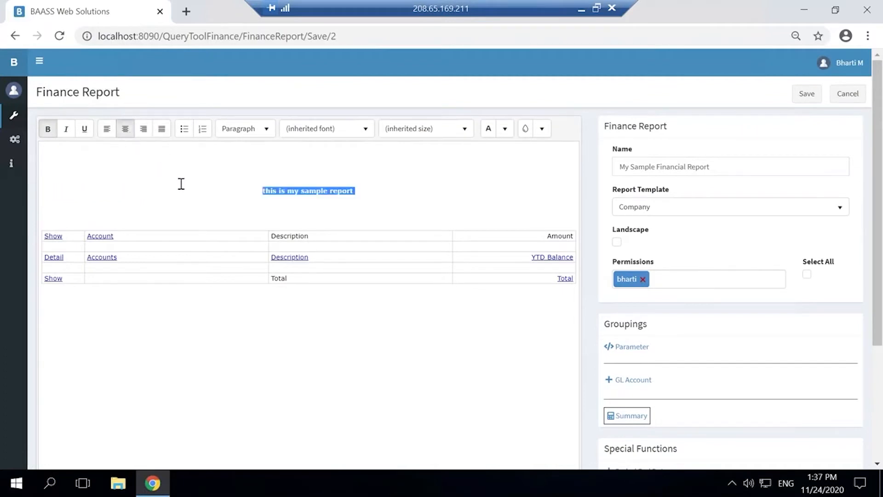
pyautogui.click(212, 178)
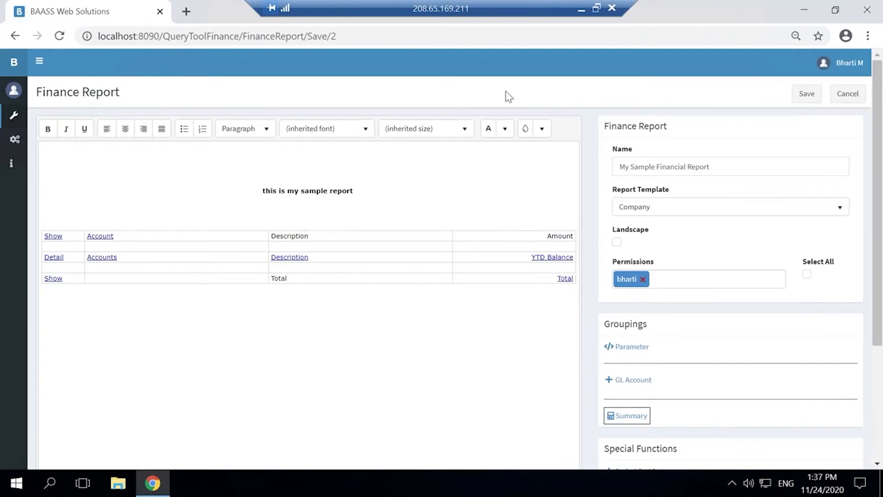
# Review the grouping, special function and content table options, and insert a GL Account table below the existing table.
pyautogui.moveTo(878, 210); pyautogui.dragTo(879, 211)
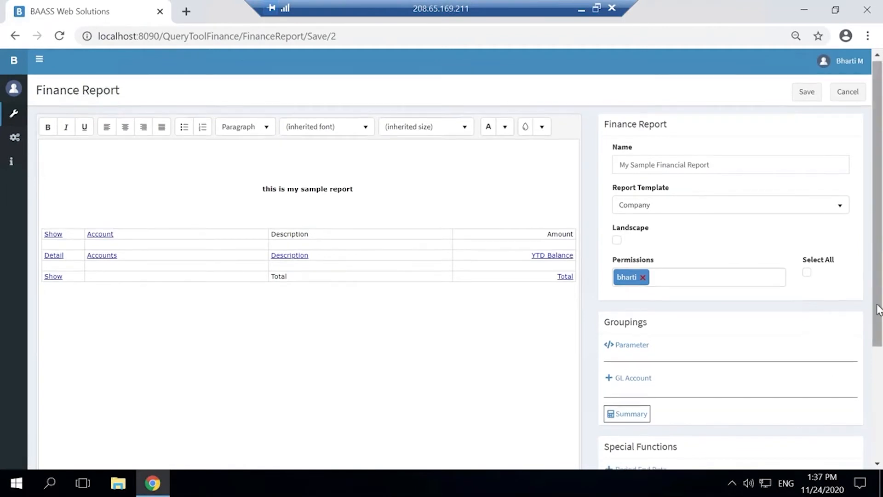
pyautogui.moveTo(878, 342); pyautogui.dragTo(869, 405)
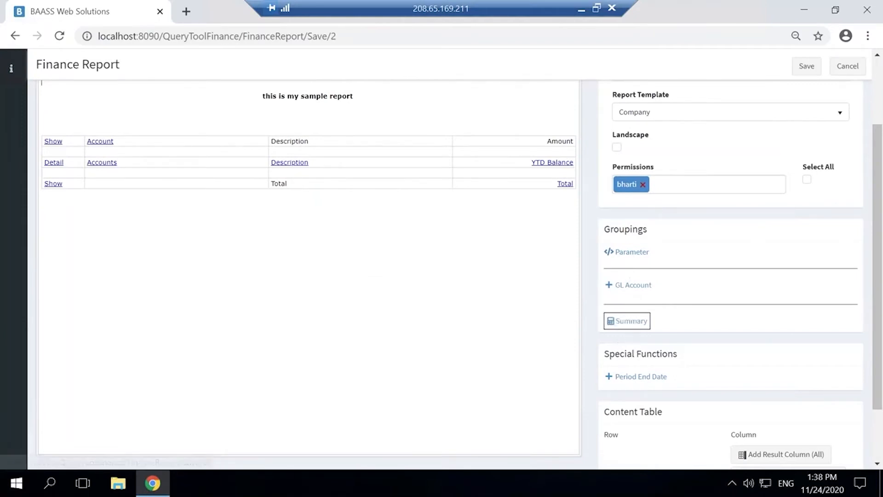
pyautogui.scroll(-1, 626, 332)
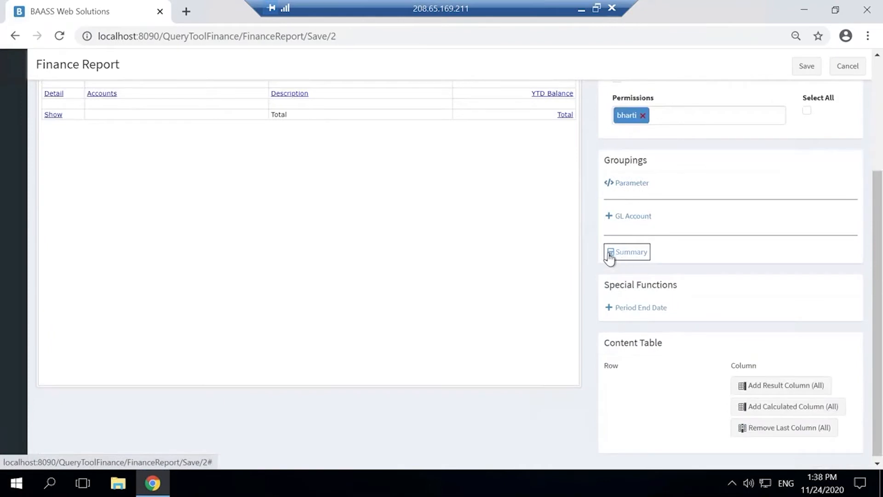
pyautogui.scroll(-1, 769, 409)
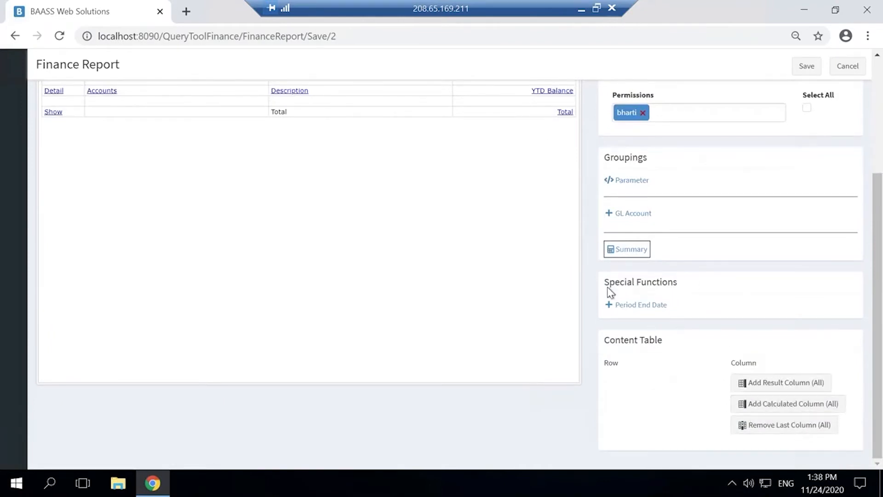
pyautogui.scroll(3, 326, 276)
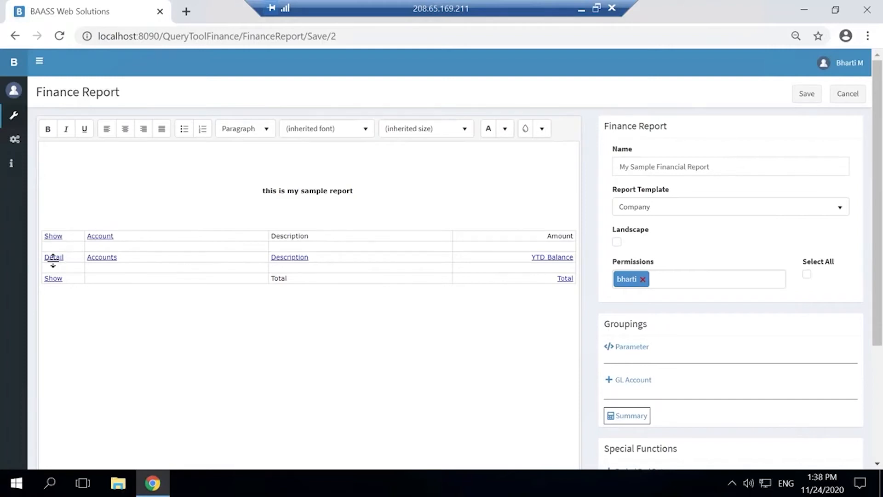
pyautogui.click(80, 319)
pyautogui.click(631, 383)
pyautogui.scroll(-3, 268, 279)
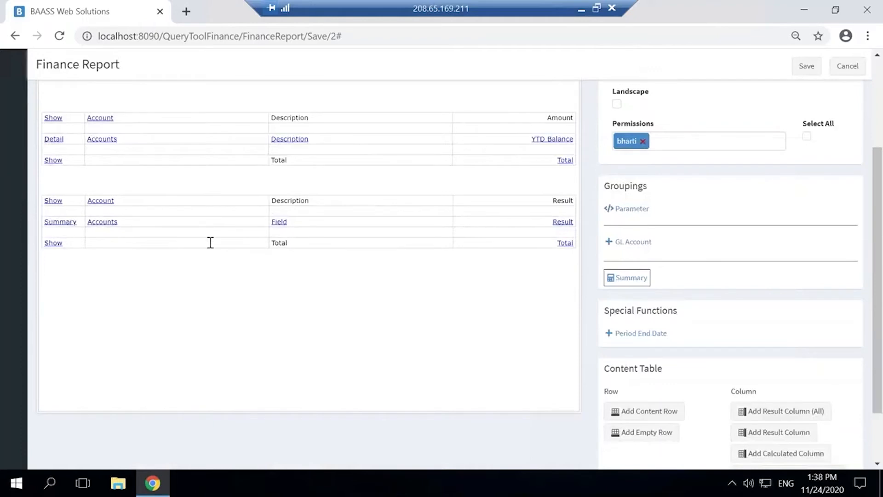
# Delete the second GL Account table with the Summary line from below the first table.
pyautogui.moveTo(245, 191); pyautogui.dragTo(251, 293)
pyautogui.click(250, 294)
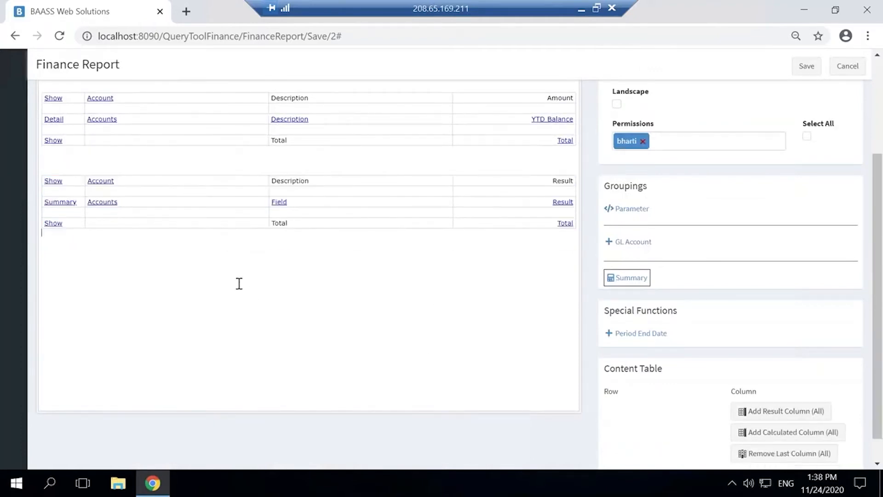
pyautogui.moveTo(65, 178); pyautogui.dragTo(115, 331)
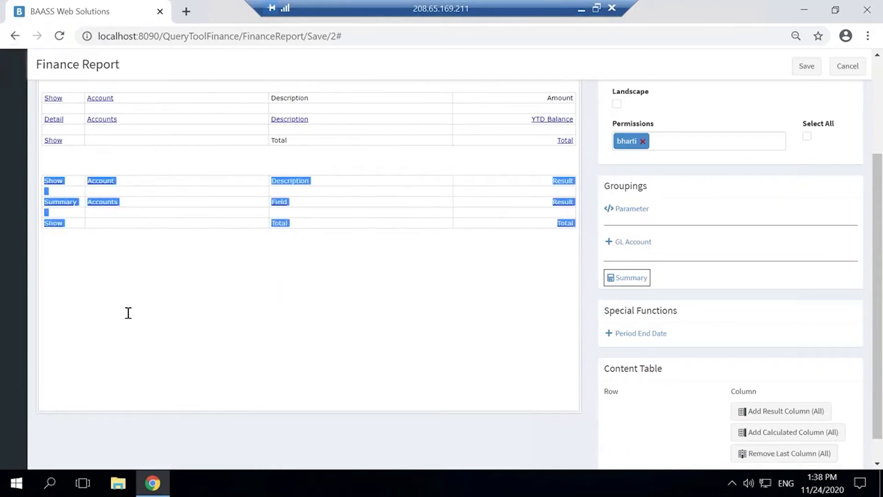
pyautogui.press('Delete')
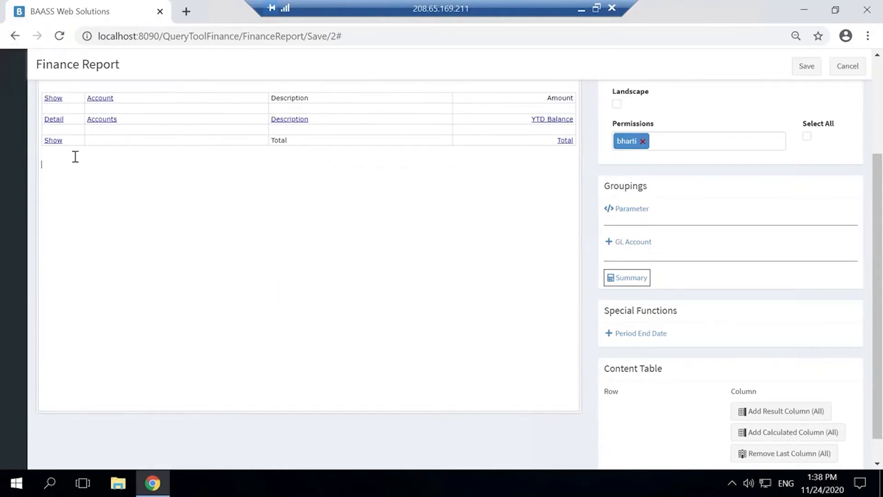
# Open the options of the table's Detail line, check the available types, keep Detail and save.
pyautogui.scroll(3, 76, 161)
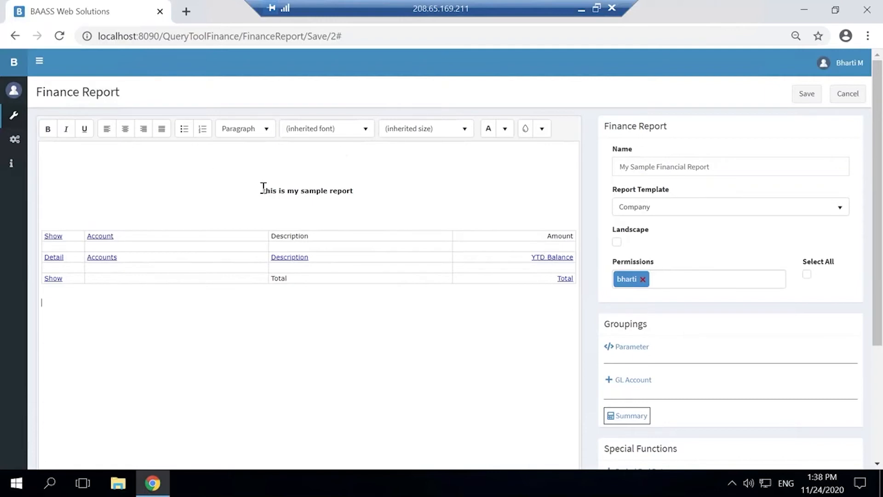
pyautogui.moveTo(255, 174); pyautogui.dragTo(323, 205)
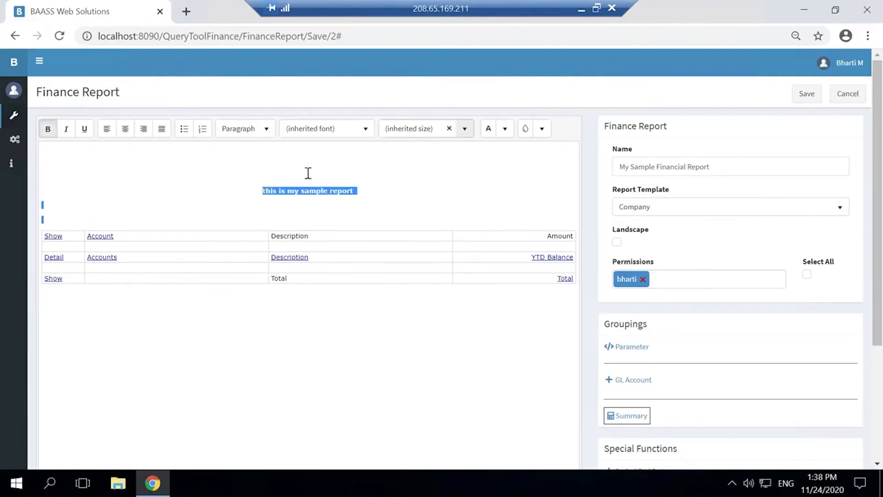
pyautogui.click(258, 260)
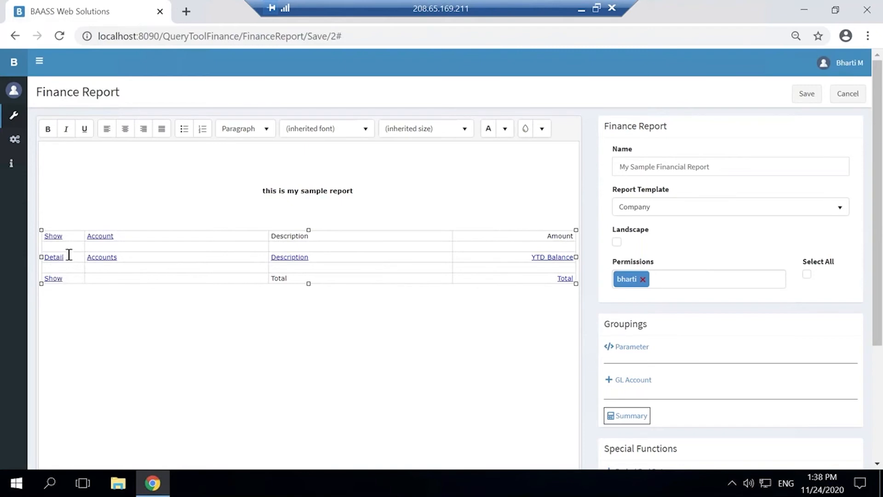
pyautogui.click(85, 207)
pyautogui.click(51, 260)
pyautogui.click(414, 247)
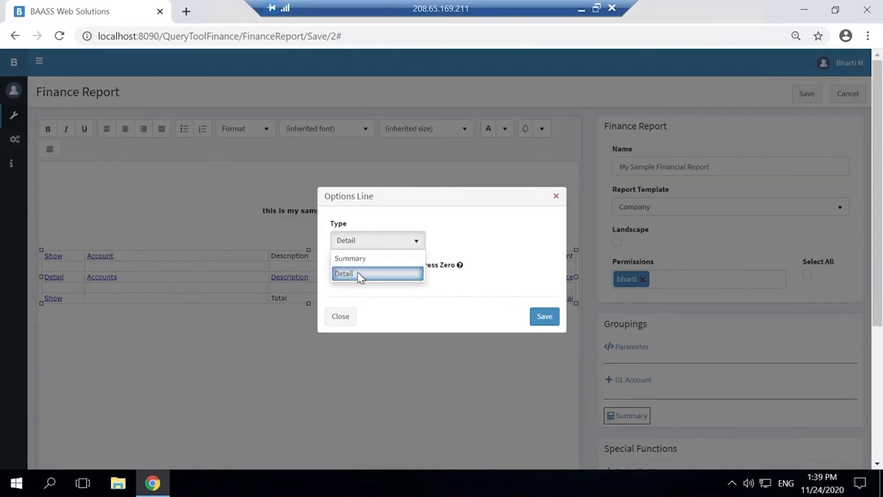
pyautogui.click(514, 279)
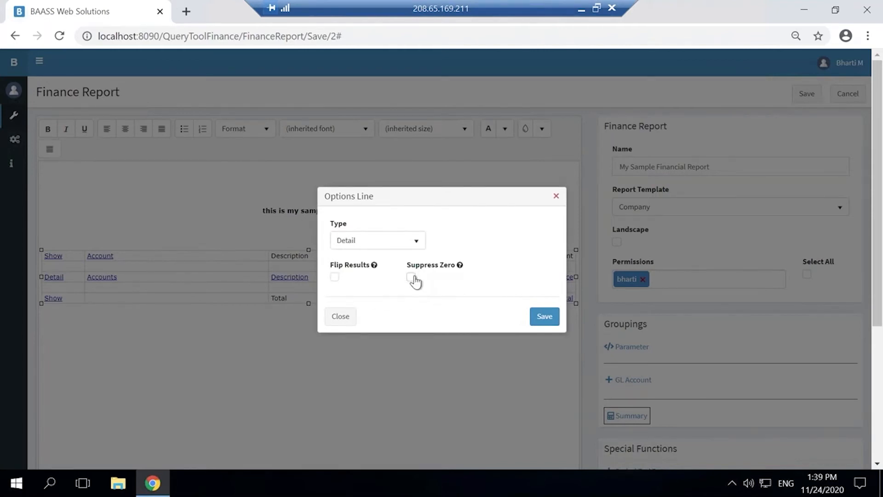
pyautogui.click(544, 316)
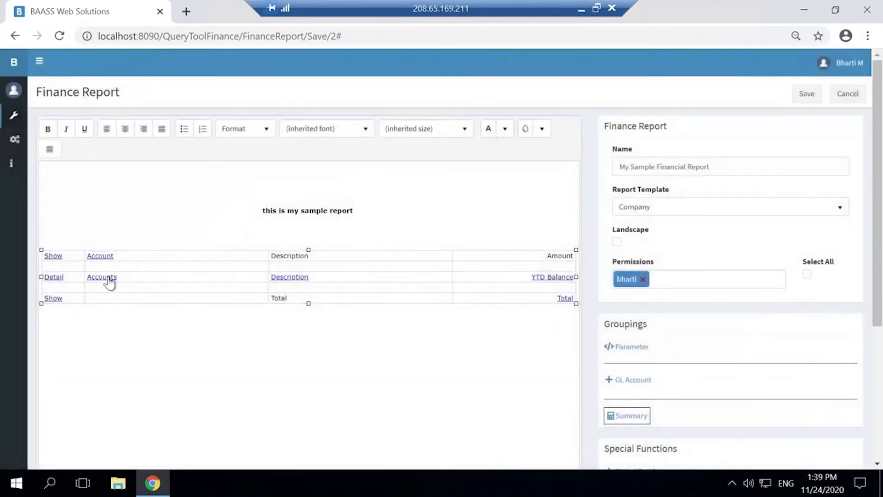
# Add a second condition to the table's Accounts selection, joined with And and using the type Seg02 - Division.
pyautogui.click(109, 278)
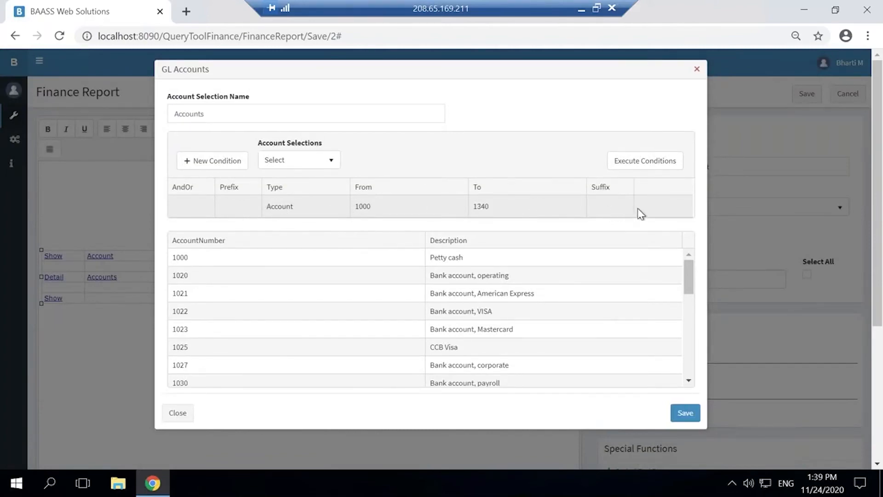
pyautogui.click(194, 164)
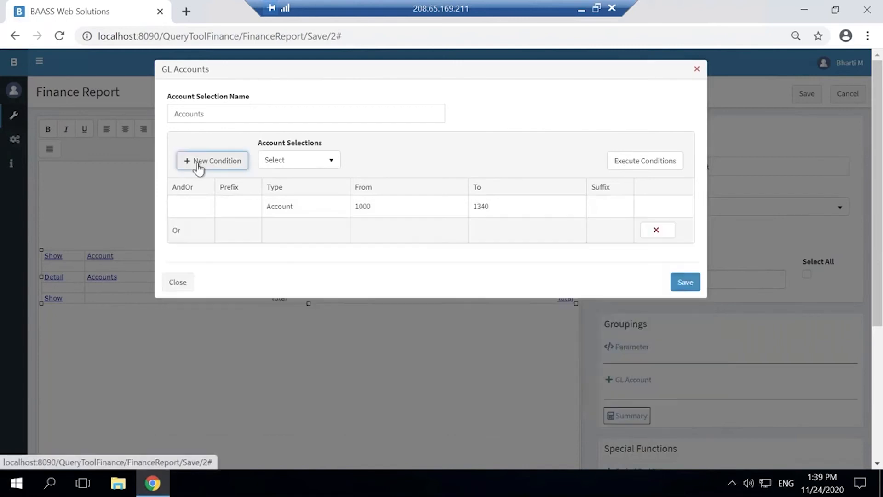
pyautogui.click(178, 230)
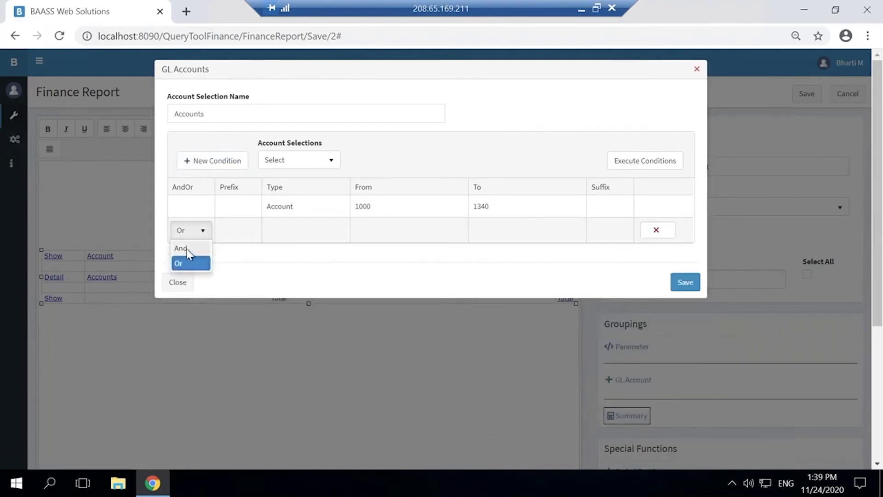
pyautogui.click(186, 249)
pyautogui.click(292, 229)
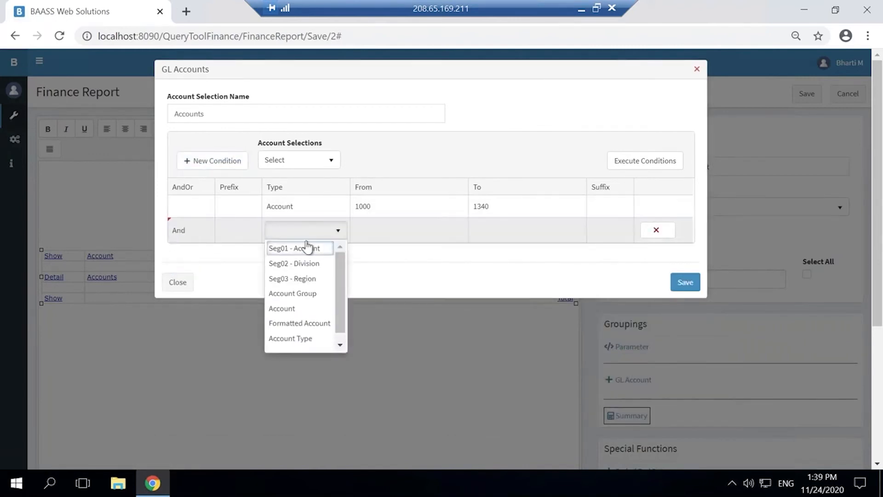
pyautogui.click(327, 261)
pyautogui.click(386, 237)
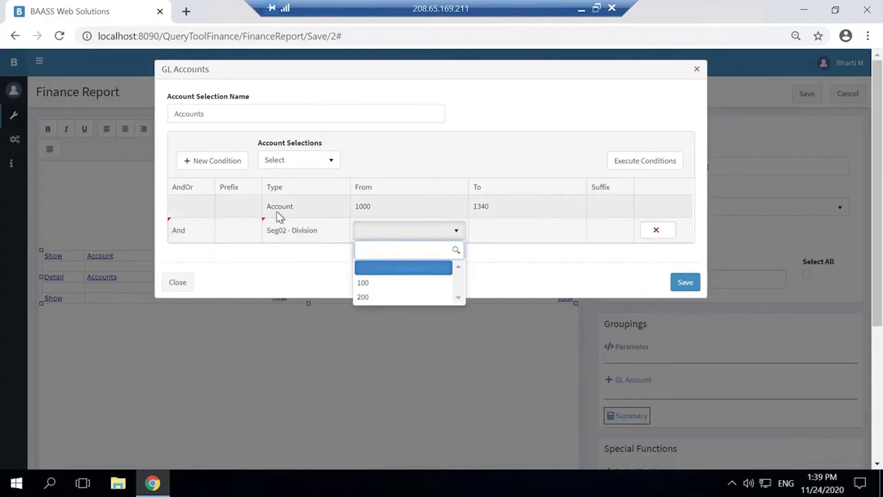
# Look through all the types available for the new account condition, and close the account selection without saving.
pyautogui.click(299, 227)
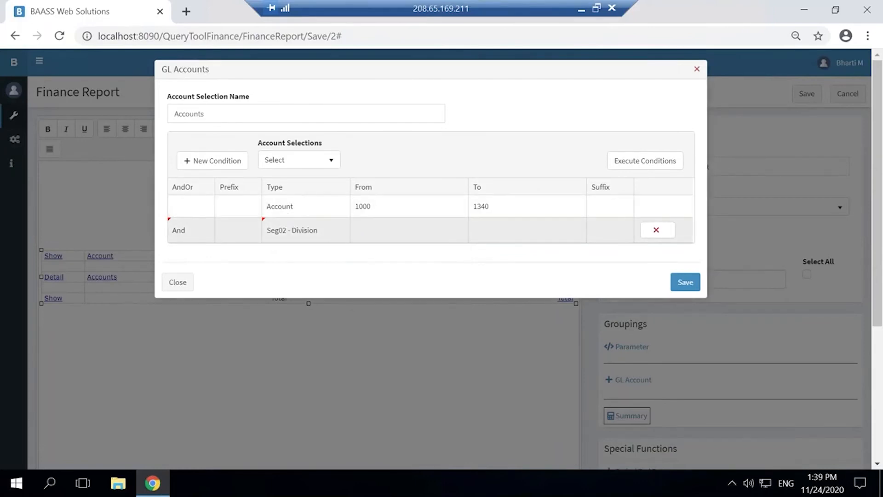
pyautogui.moveTo(337, 315); pyautogui.dragTo(332, 277)
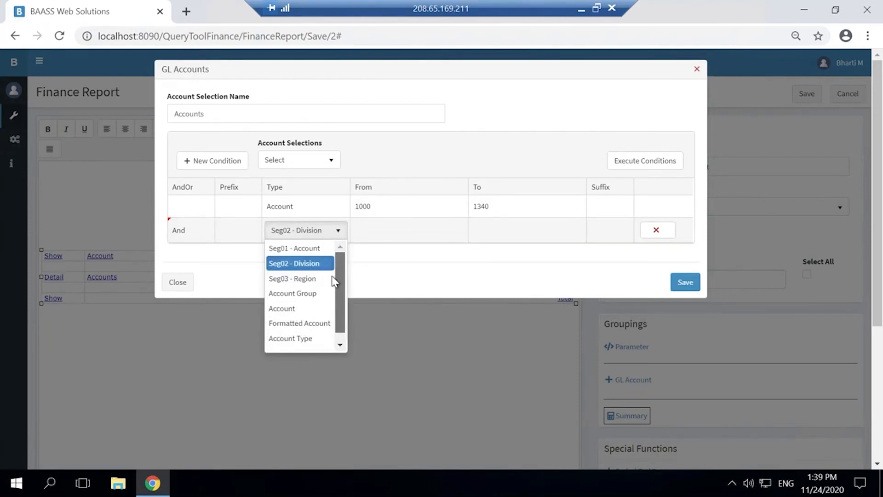
pyautogui.moveTo(332, 277); pyautogui.dragTo(334, 340)
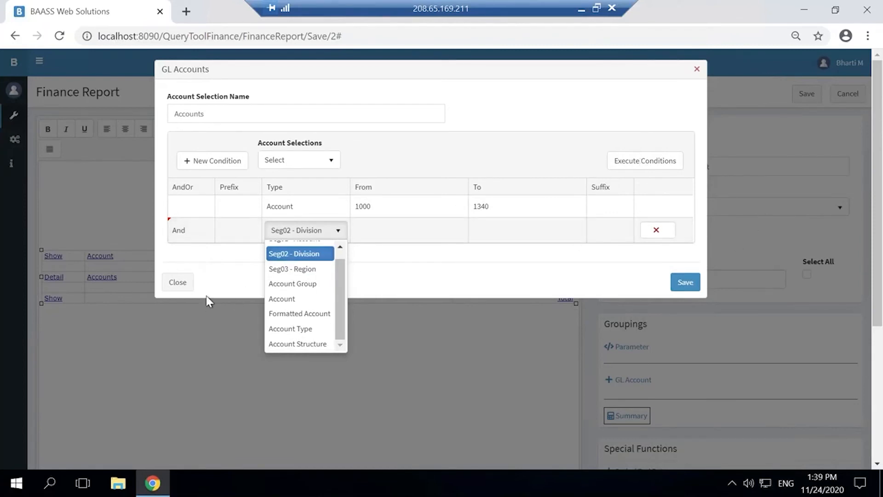
pyautogui.click(189, 284)
pyautogui.click(184, 283)
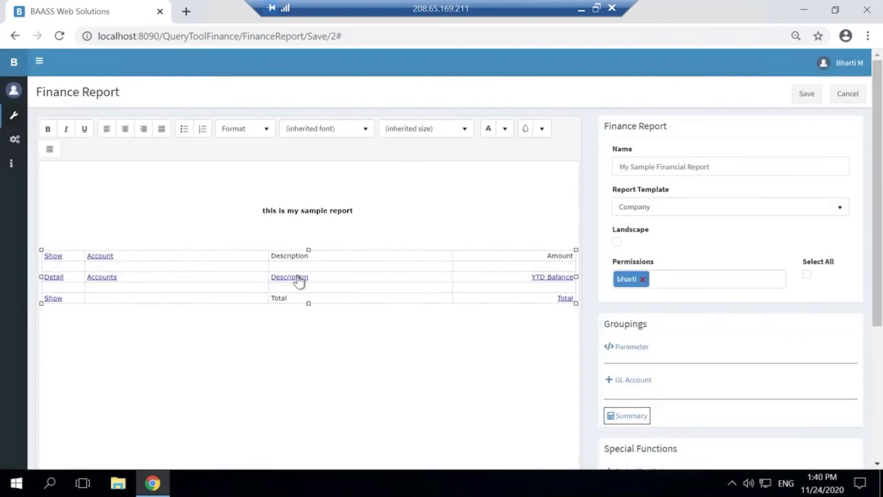
# Check the field choices for the Detail line's Description, keep Description and close without saving.
pyautogui.doubleClick(298, 279)
pyautogui.click(341, 272)
pyautogui.click(341, 298)
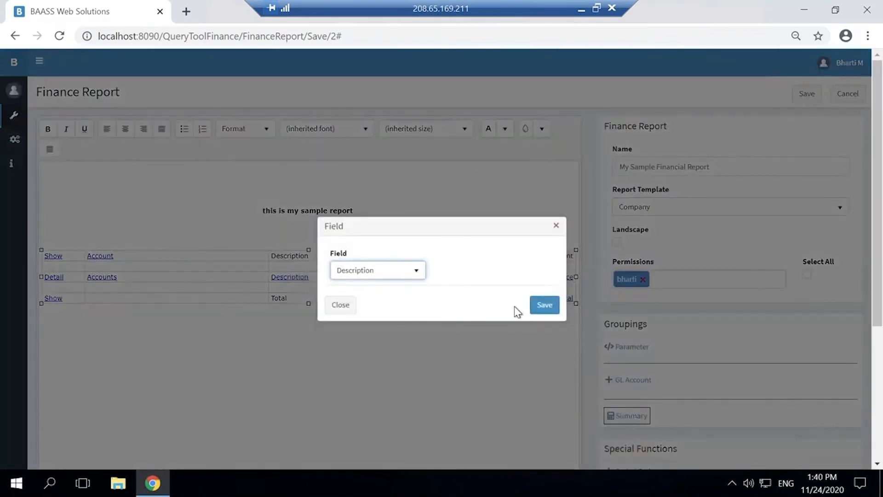
pyautogui.click(340, 305)
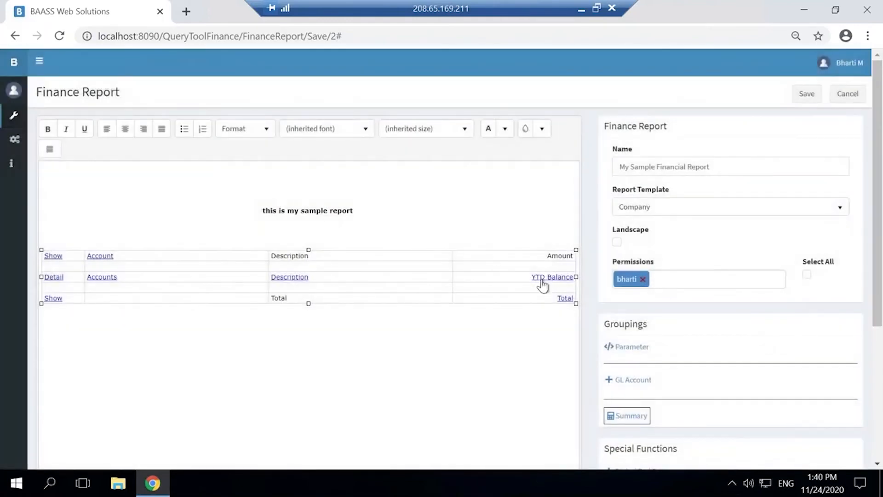
# Review the function and company choices of the Detail line's YTD Balance, keep Sample LTD and close without saving.
pyautogui.click(541, 276)
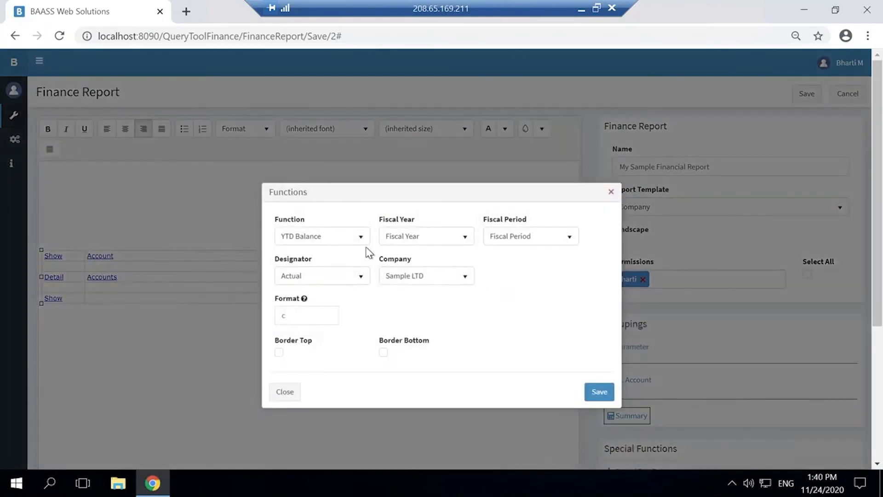
pyautogui.moveTo(380, 193); pyautogui.dragTo(266, 139)
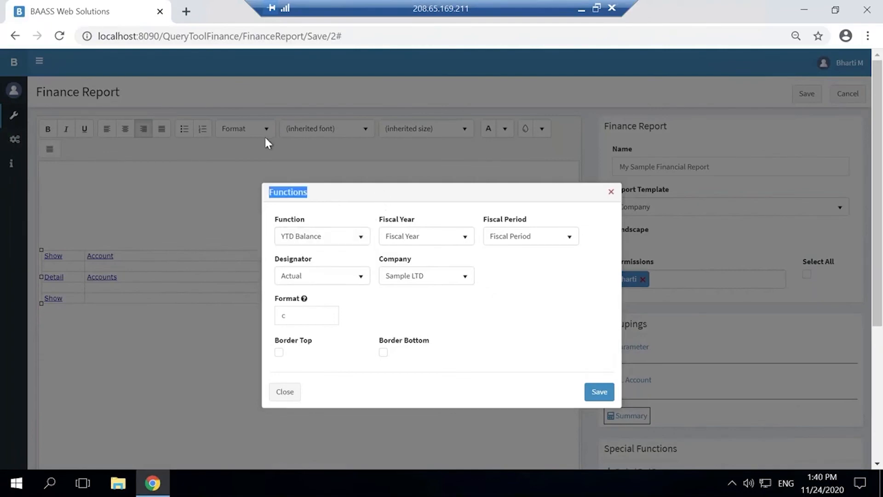
pyautogui.click(359, 195)
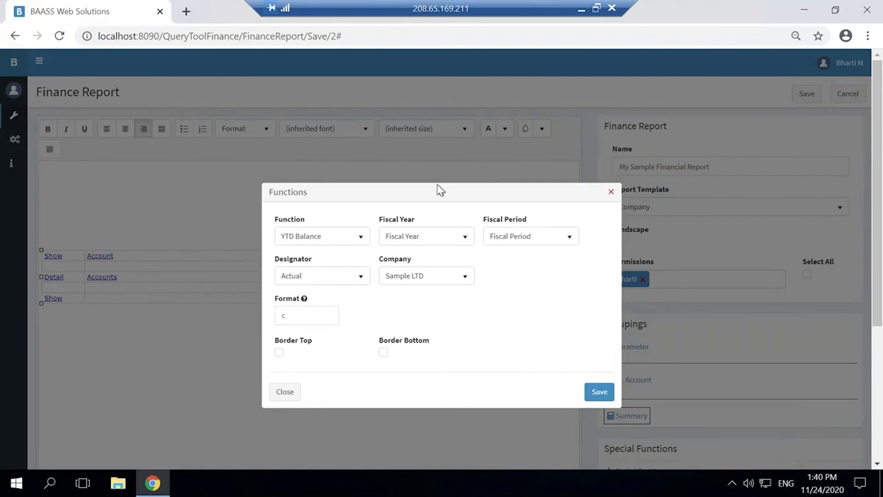
pyautogui.click(361, 247)
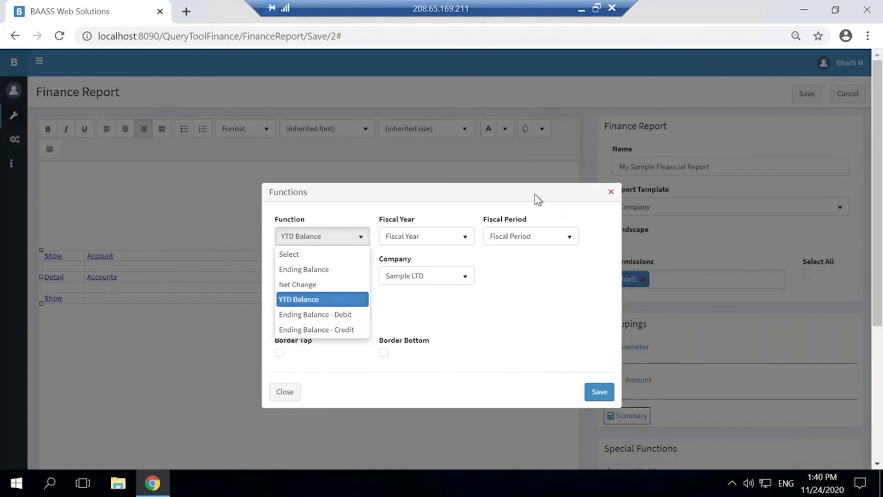
pyautogui.click(405, 197)
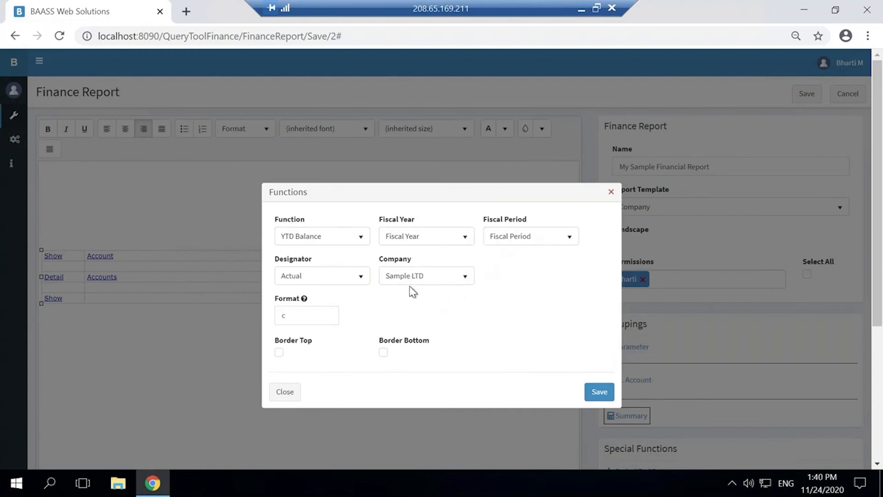
pyautogui.click(467, 278)
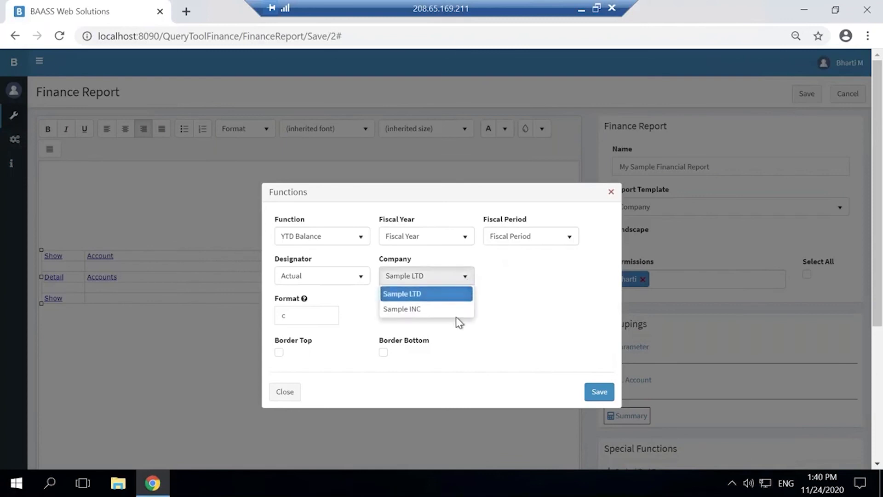
pyautogui.click(421, 295)
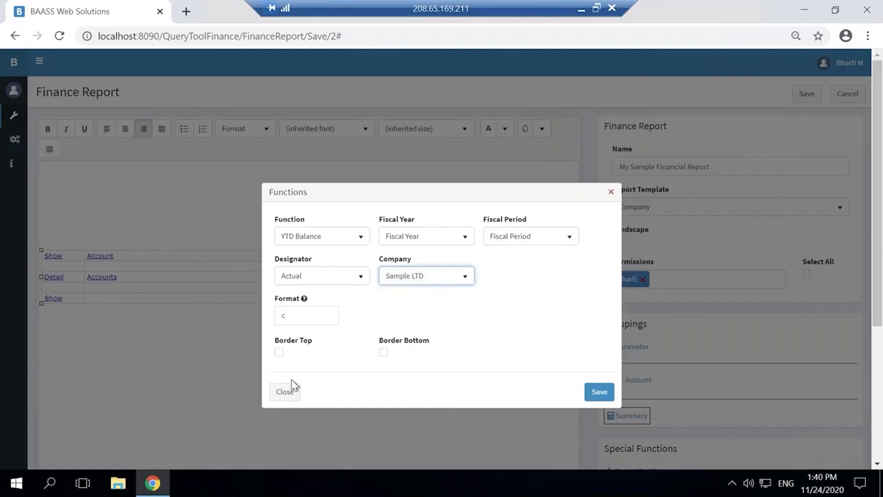
pyautogui.click(285, 392)
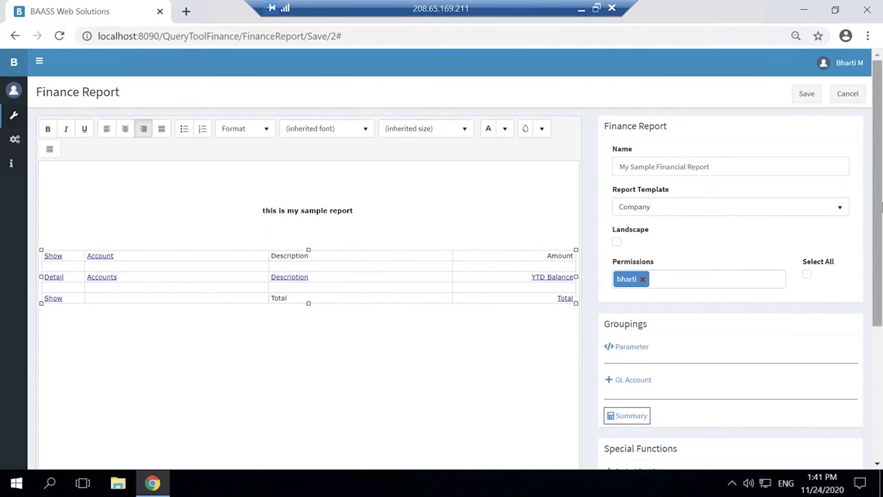
# Add a result column to the table, and check the function choices of its YTD Balance without saving changes.
pyautogui.moveTo(878, 220); pyautogui.dragTo(857, 319)
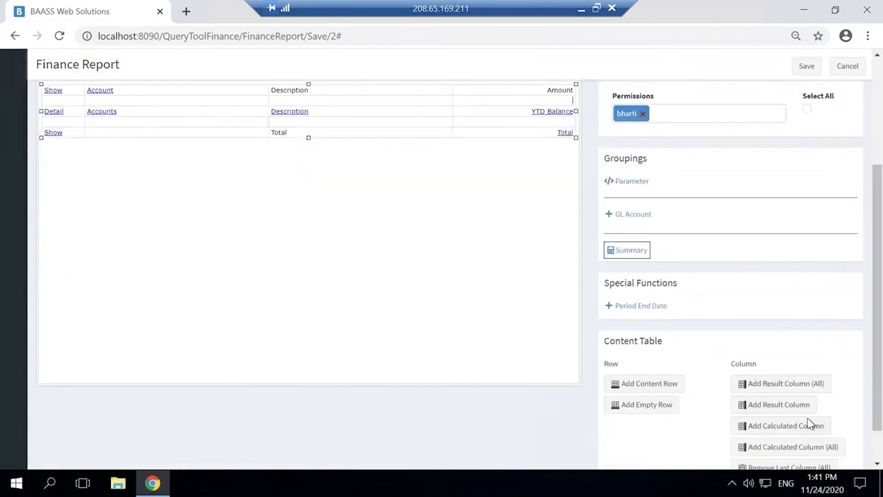
pyautogui.click(788, 407)
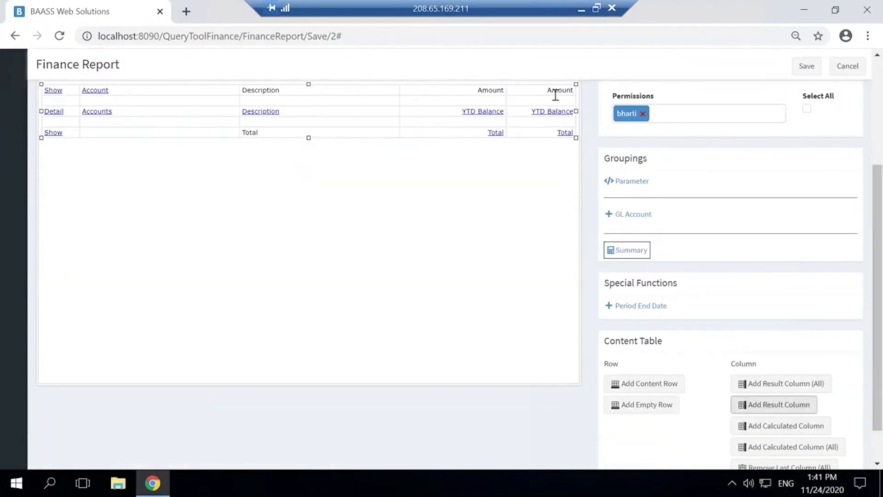
pyautogui.click(552, 112)
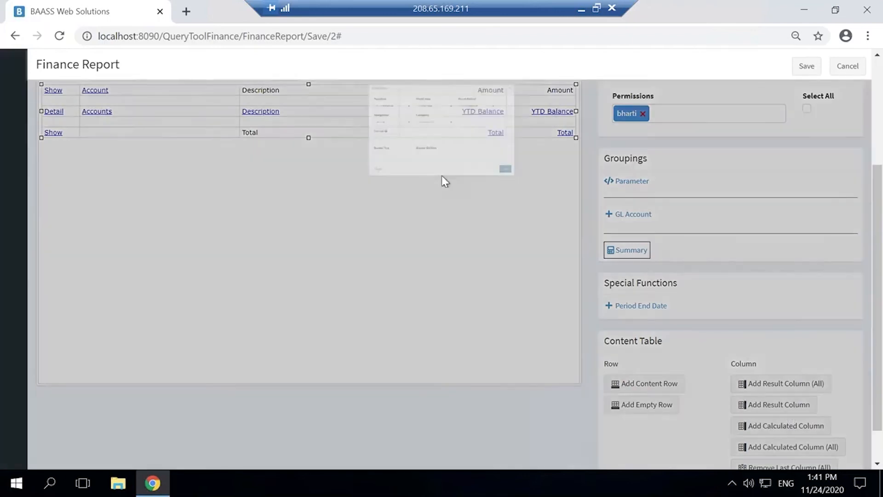
pyautogui.click(357, 85)
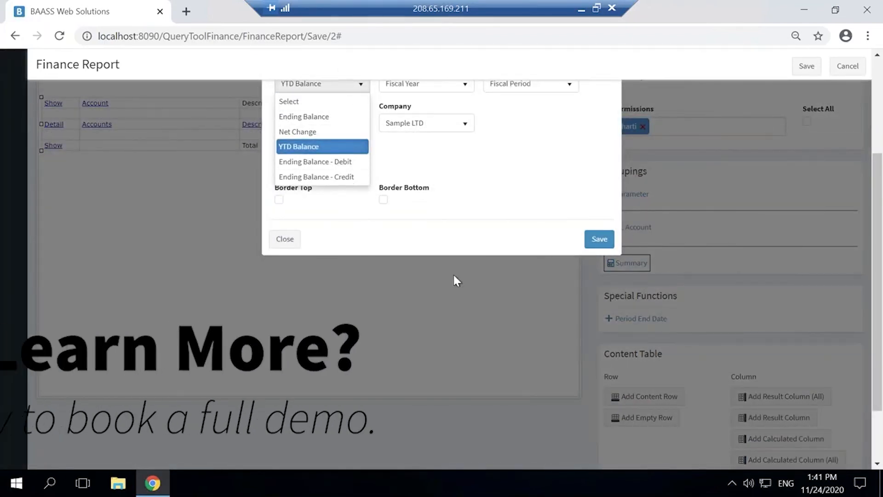
pyautogui.click(287, 243)
pyautogui.scroll(2, 485, 329)
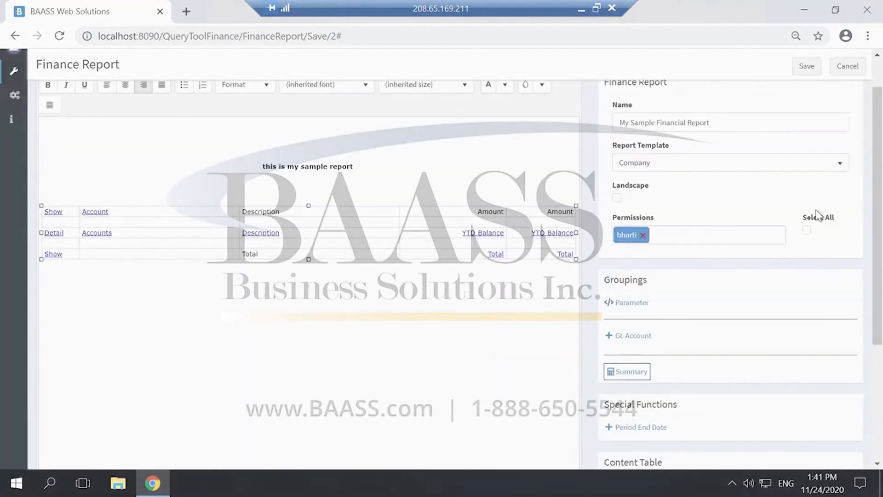